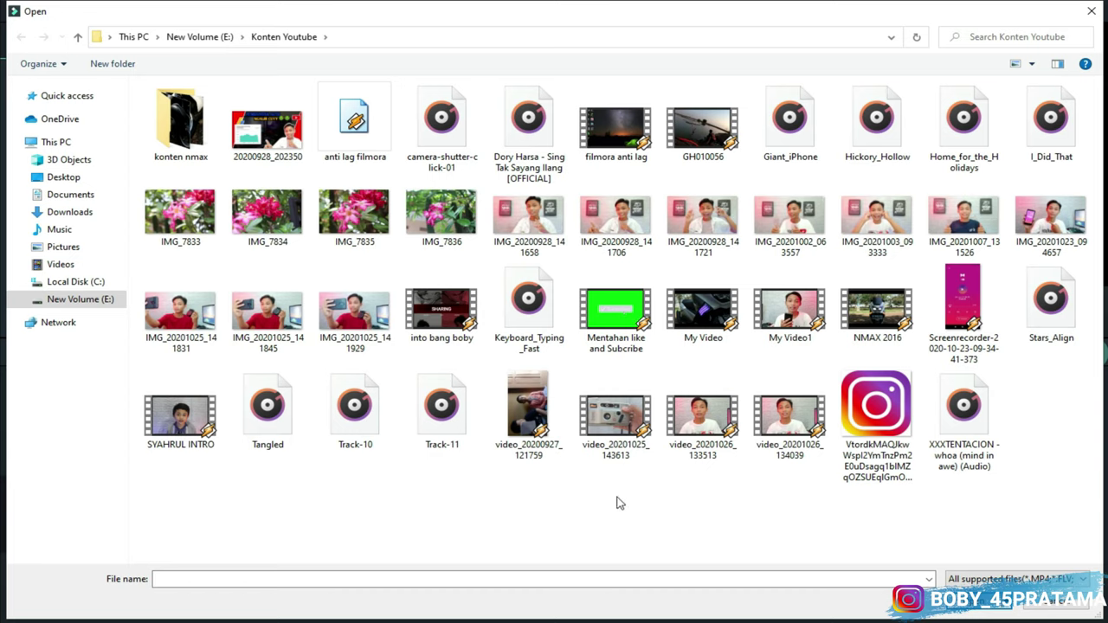
Step: Import the video_20201026_133513 clip and place it at the start of video track 1
double_click(710, 431)
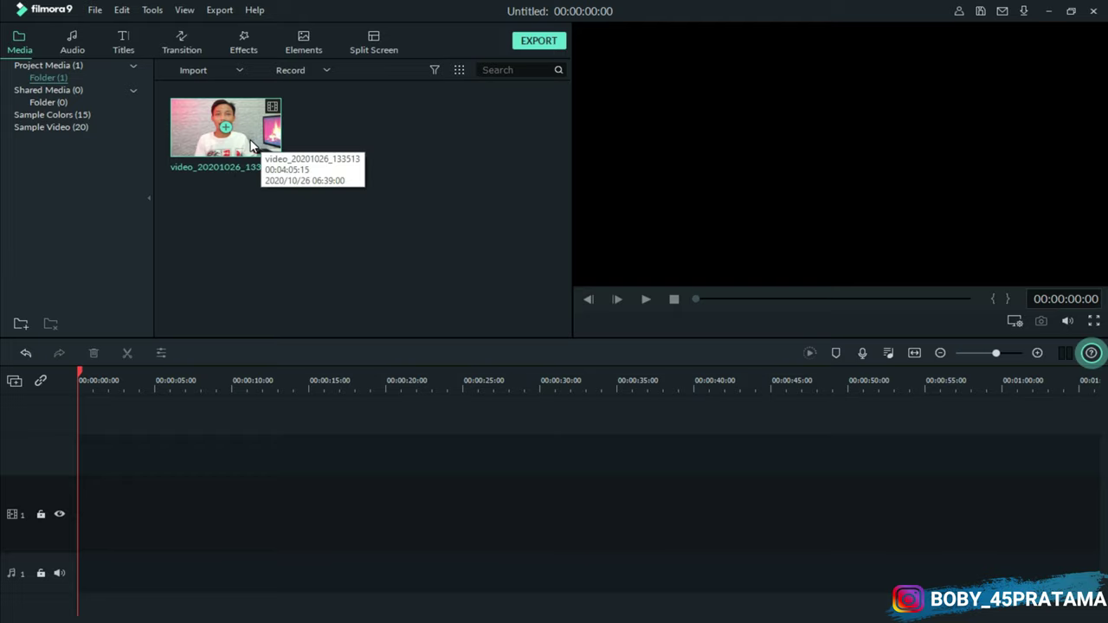
drag(258, 134, 24, 546)
click(583, 335)
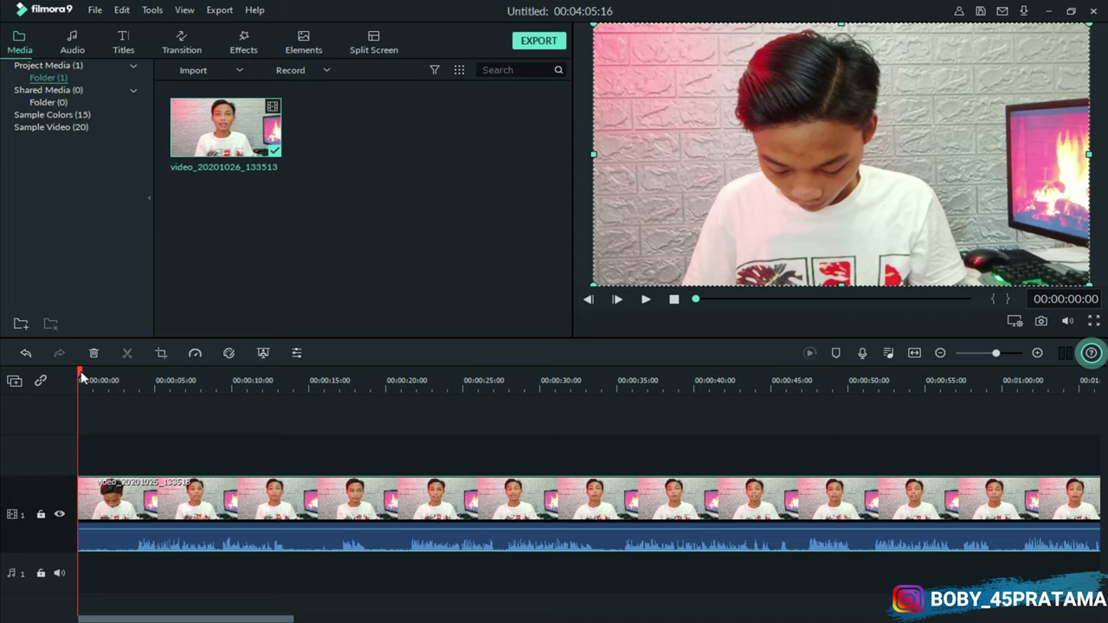
Step: Split the clip at 00:00:03:18 and delete the opening part before the cut
drag(82, 377, 135, 425)
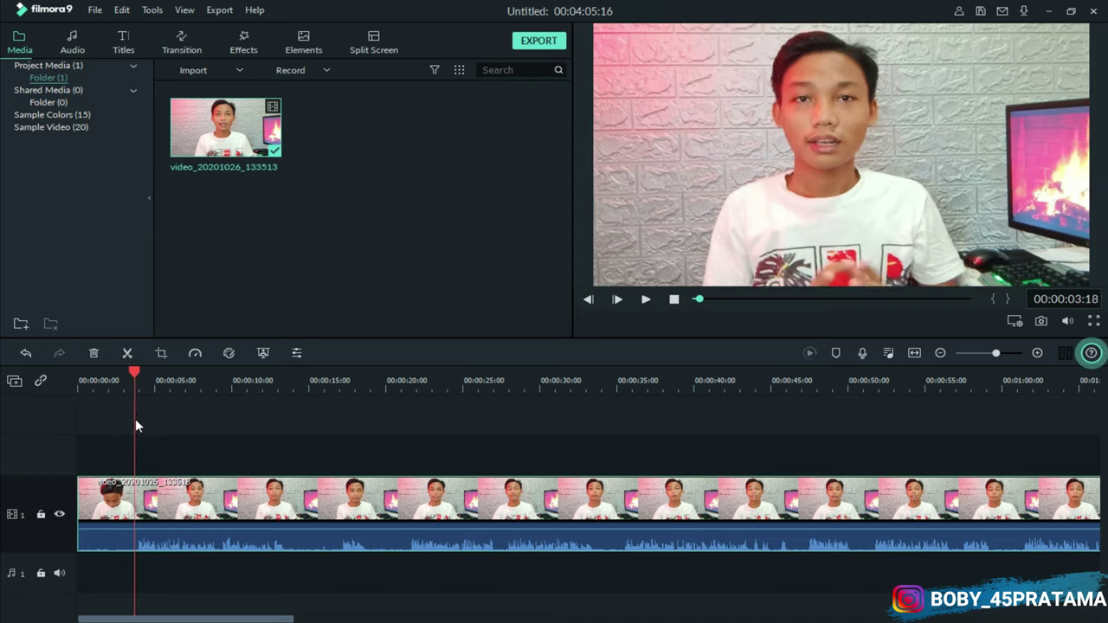
click(127, 354)
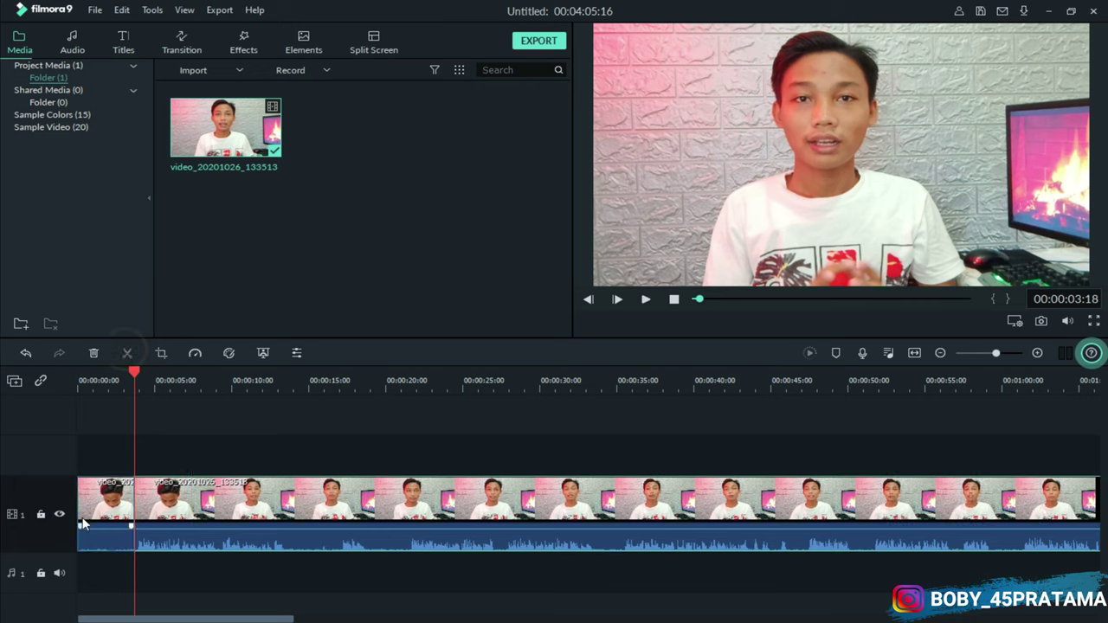
click(94, 353)
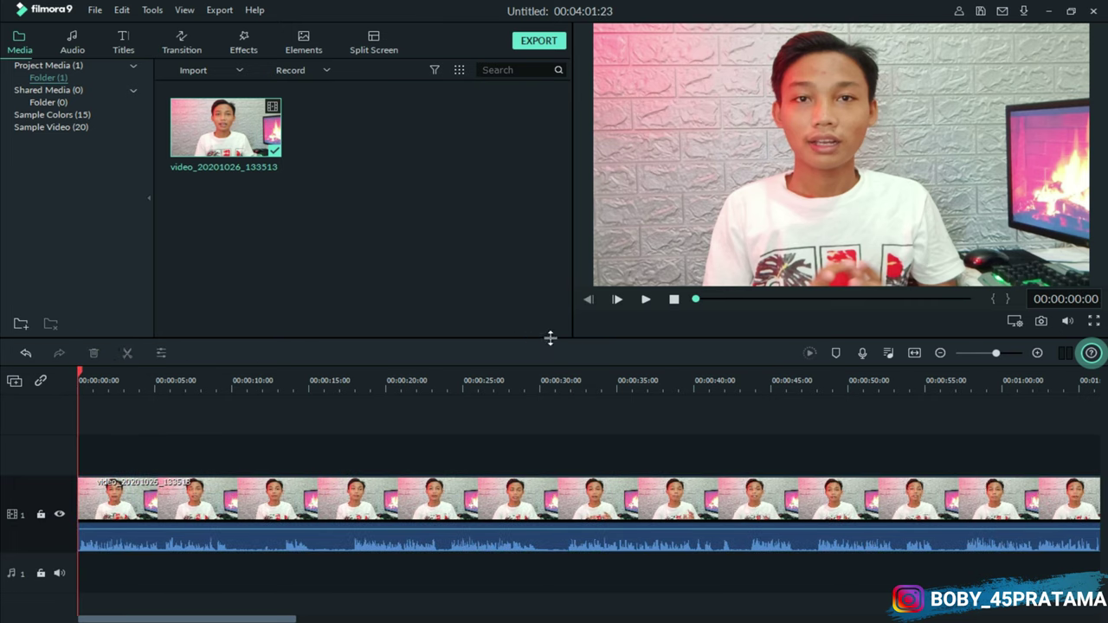
Step: Flip the clip horizontally and mute its audio
double_click(317, 493)
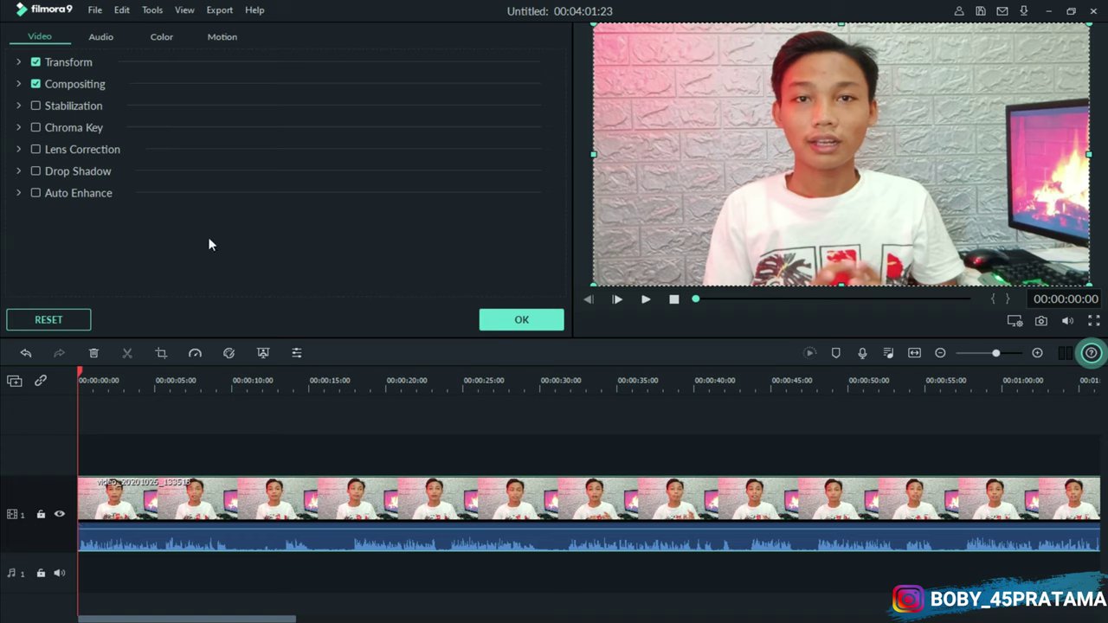
click(19, 62)
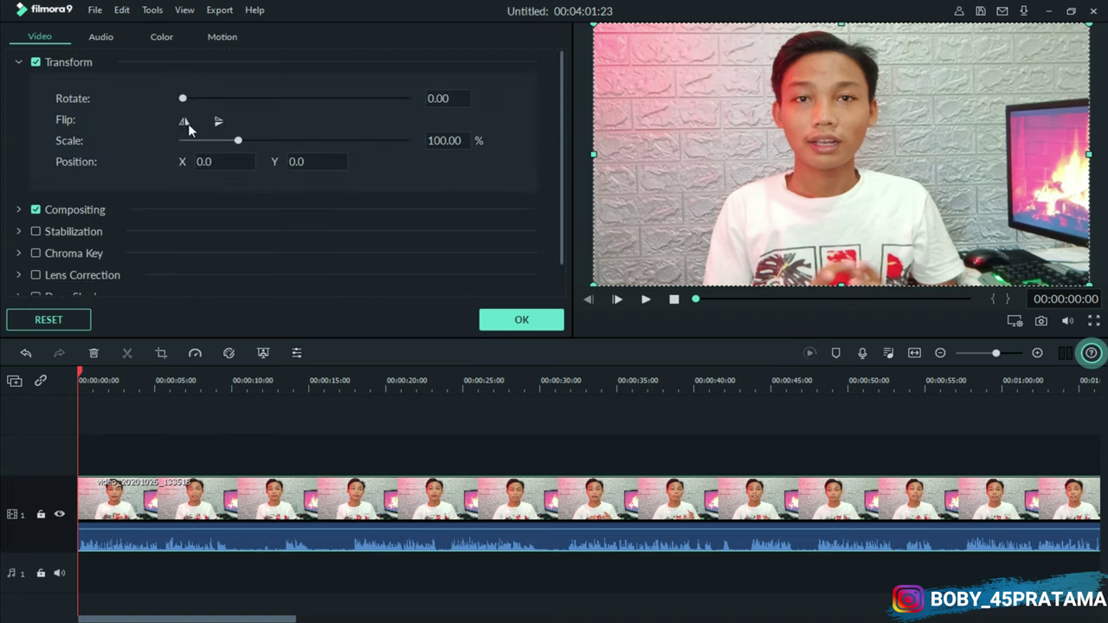
click(184, 120)
click(521, 320)
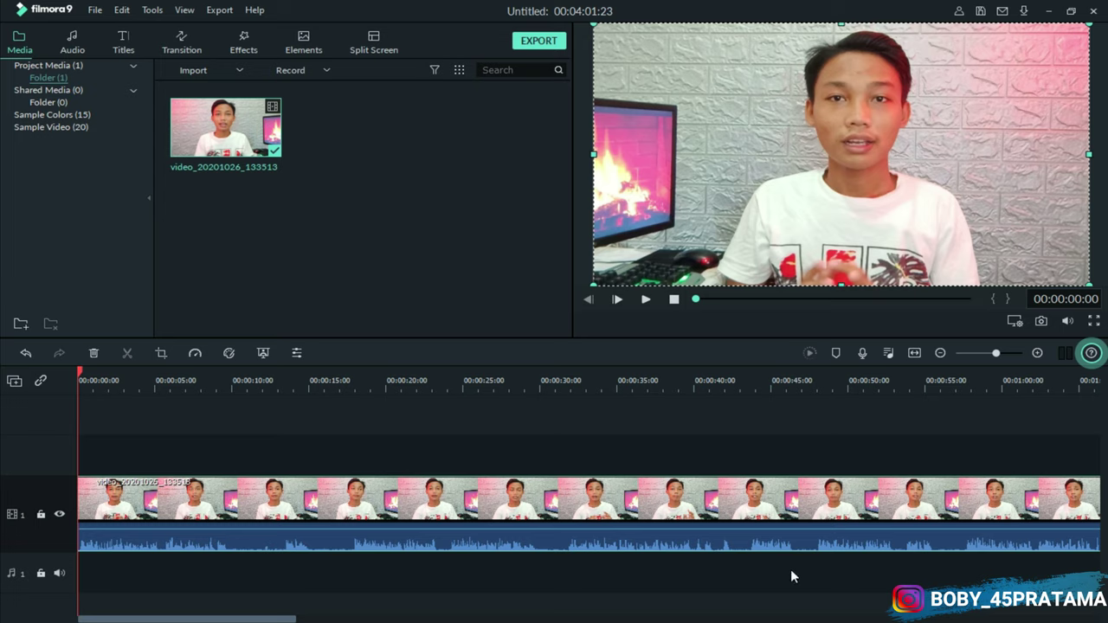
right_click(778, 538)
click(801, 539)
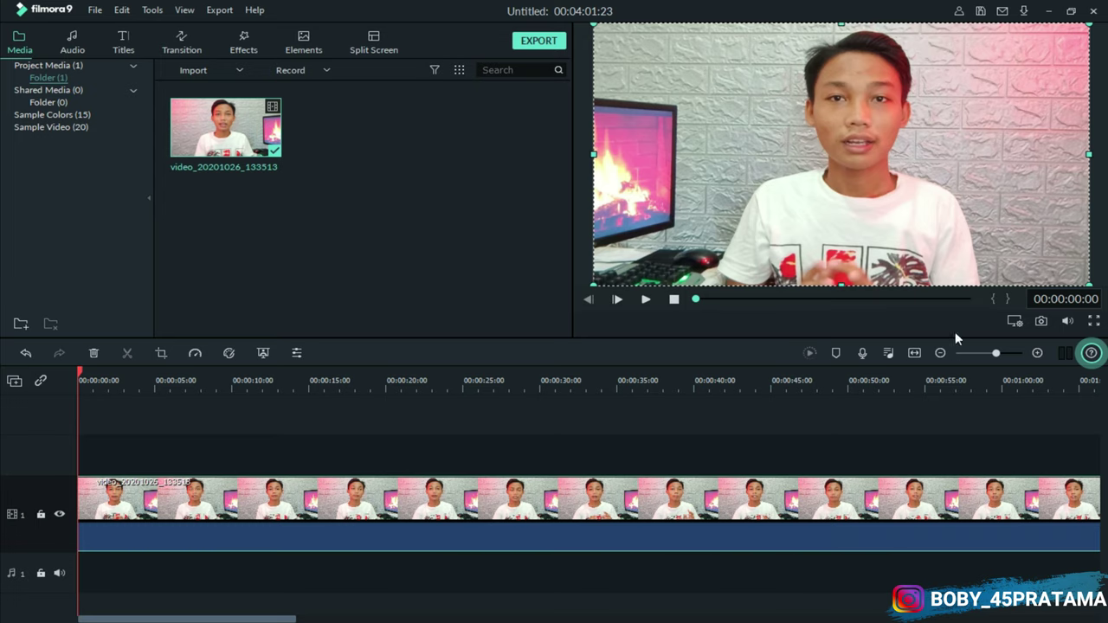
Step: Play the clip through to 00:00:10:22, split it there and delete the part before the cut
click(645, 300)
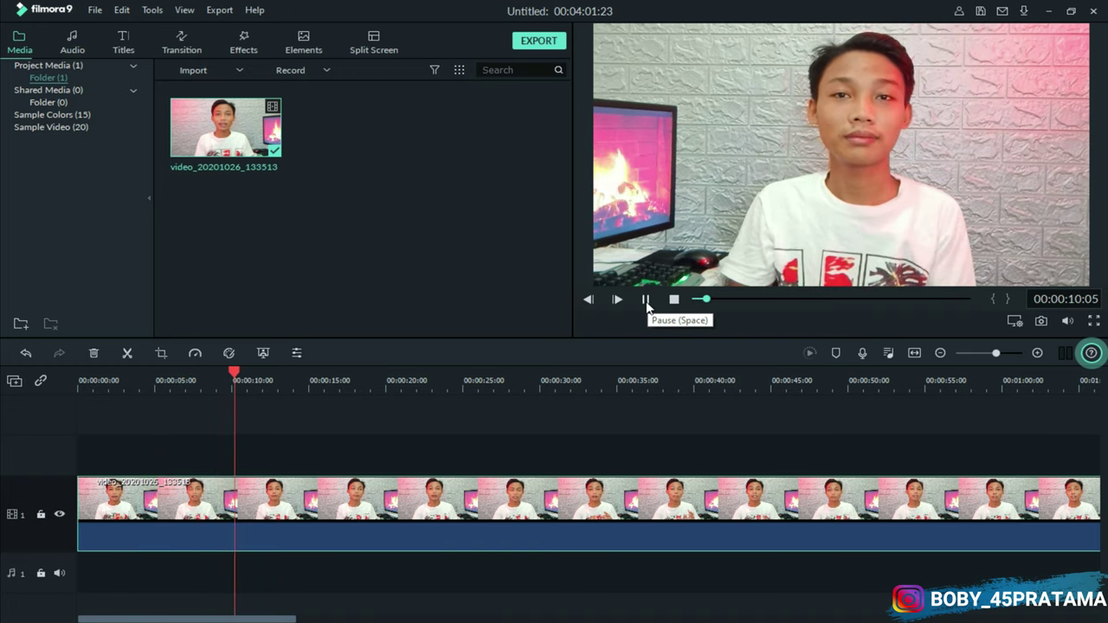
click(645, 300)
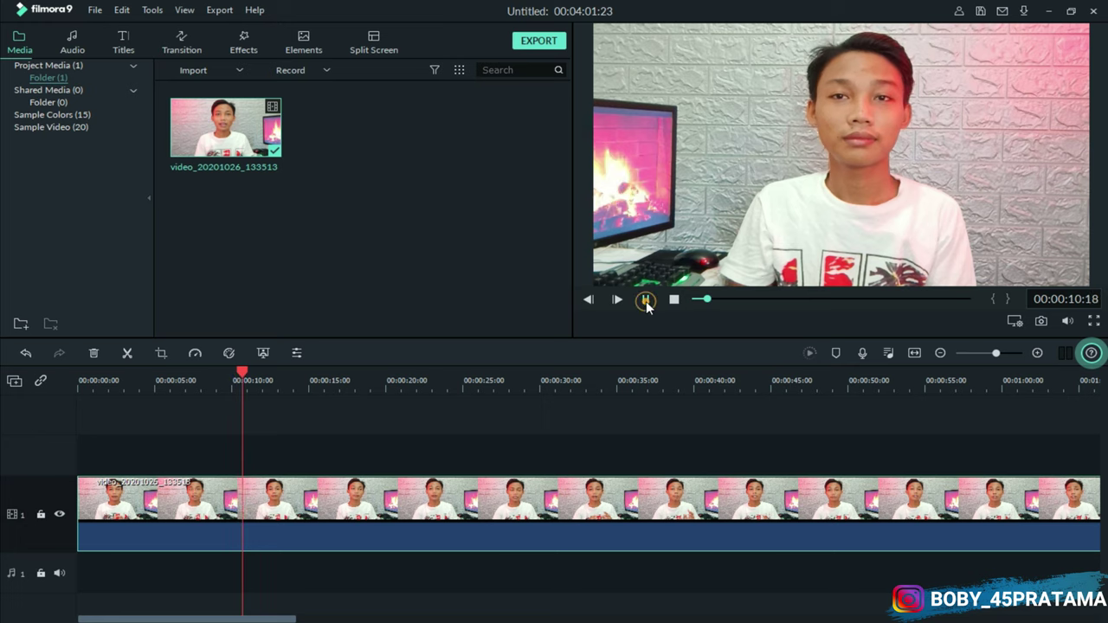
click(129, 353)
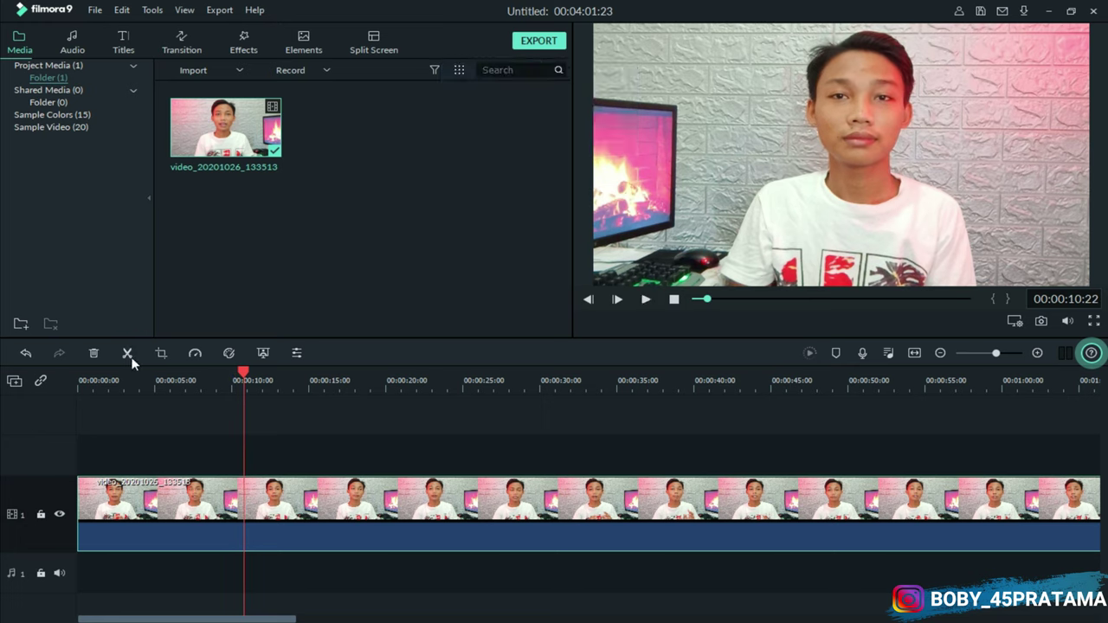
click(127, 353)
click(203, 500)
click(94, 353)
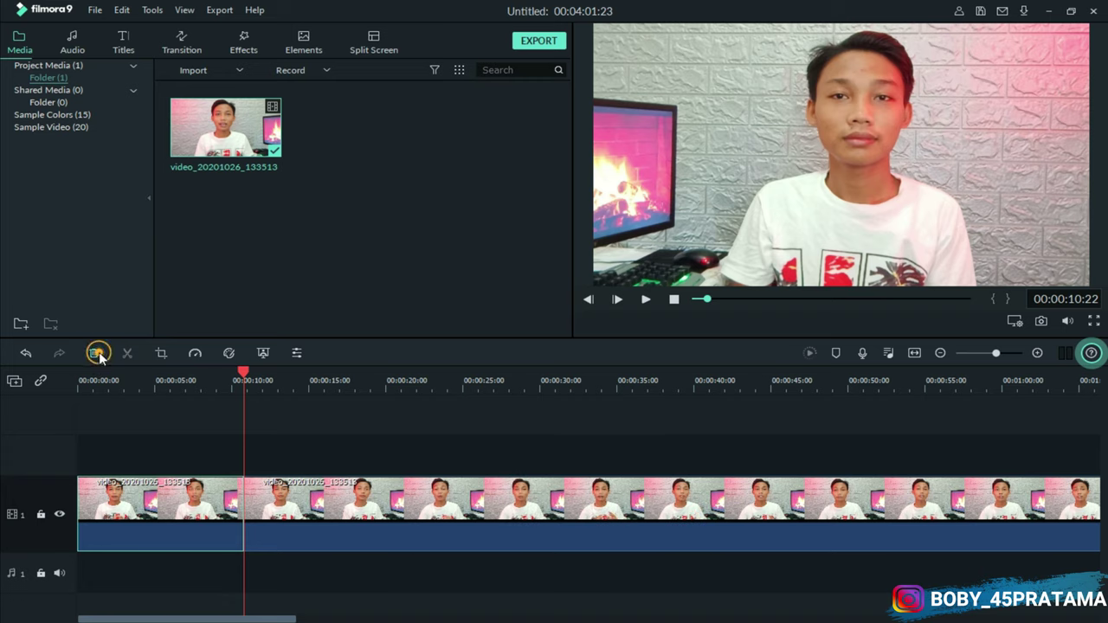
Step: Split the clip at 00:00:03:05 and select the short opening segment
click(650, 300)
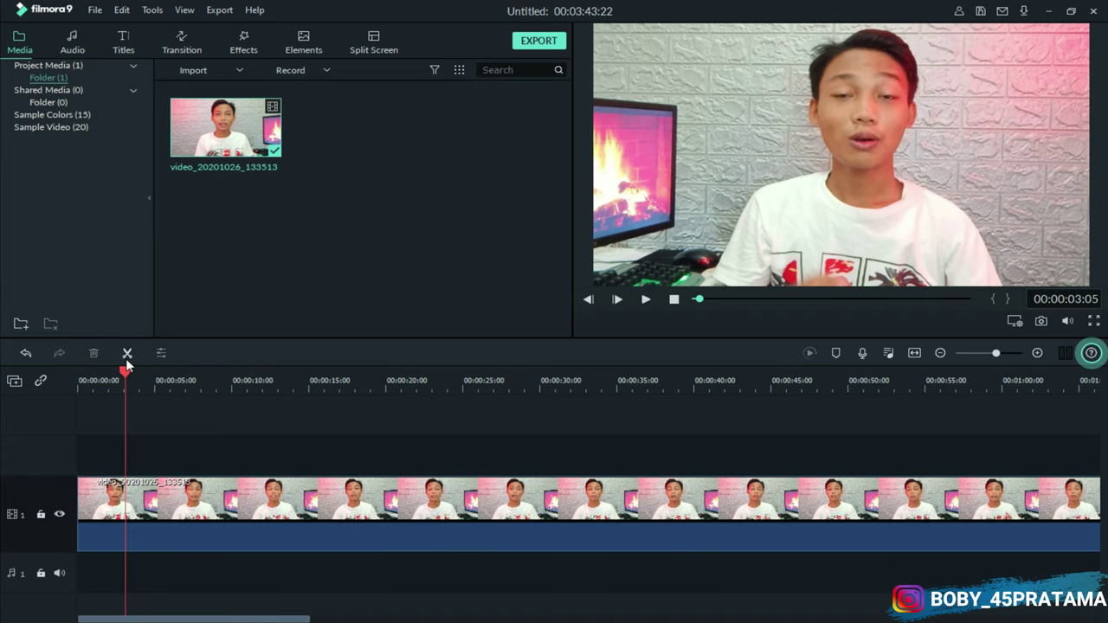
click(127, 354)
drag(125, 371, 188, 373)
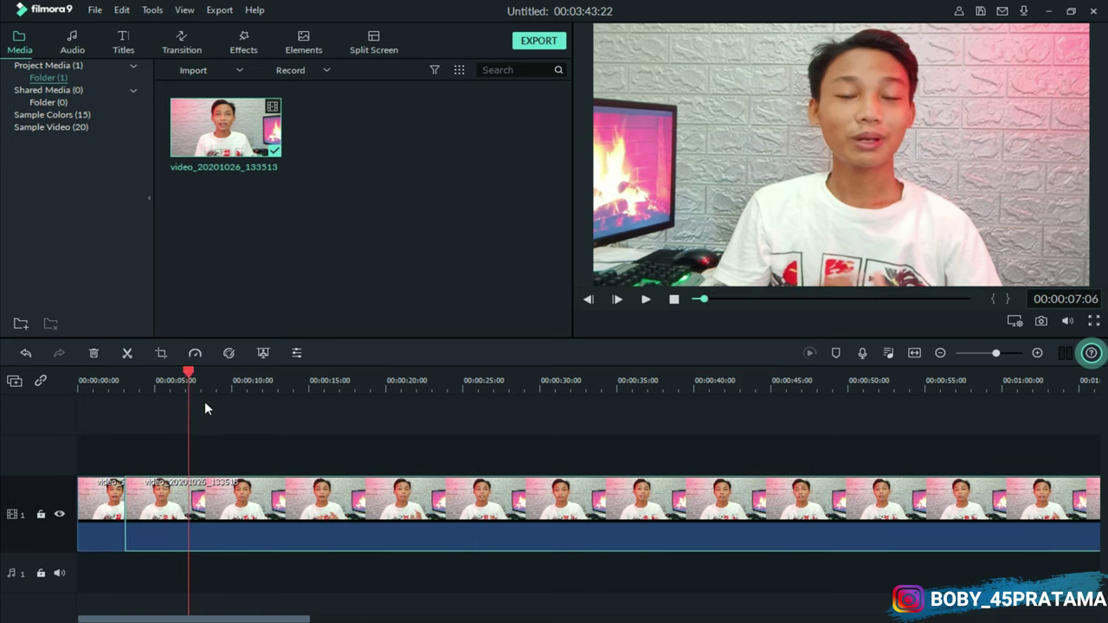
click(107, 509)
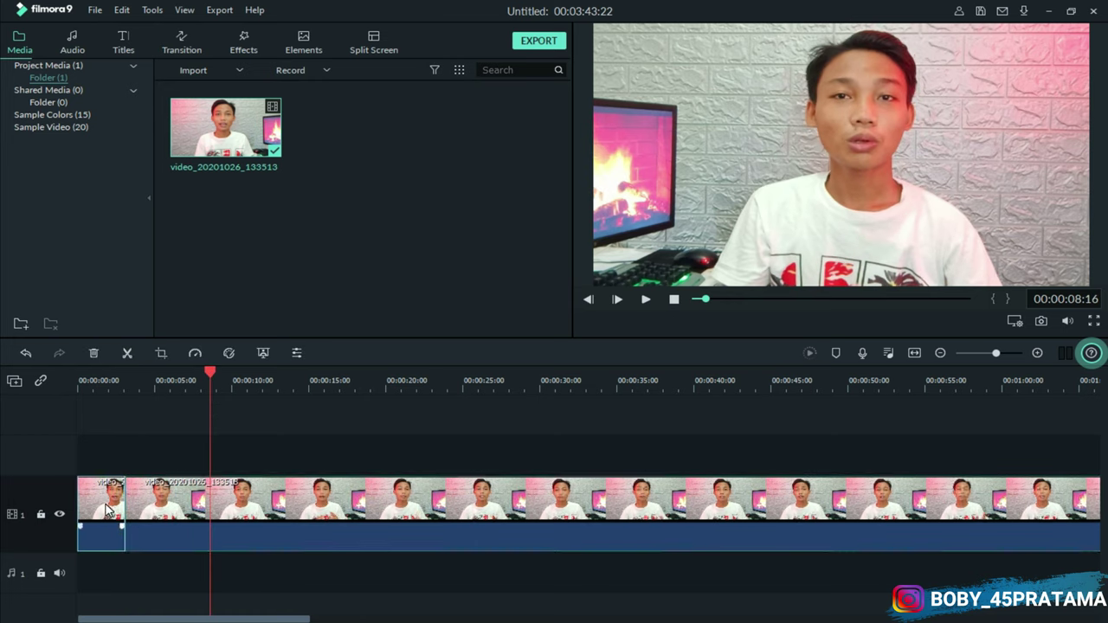
click(187, 506)
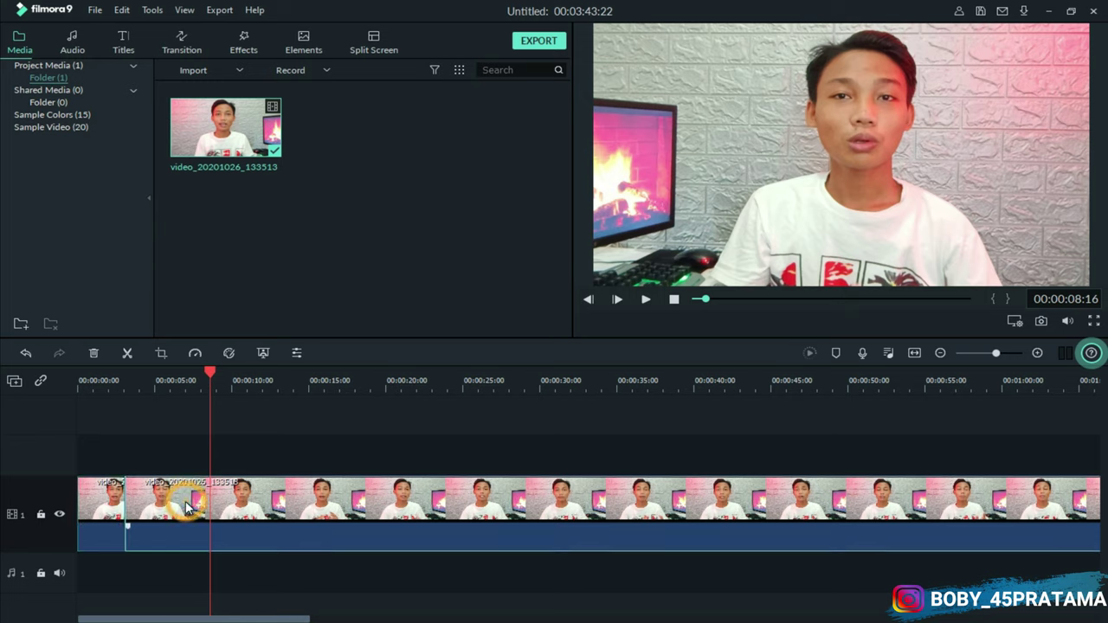
click(95, 496)
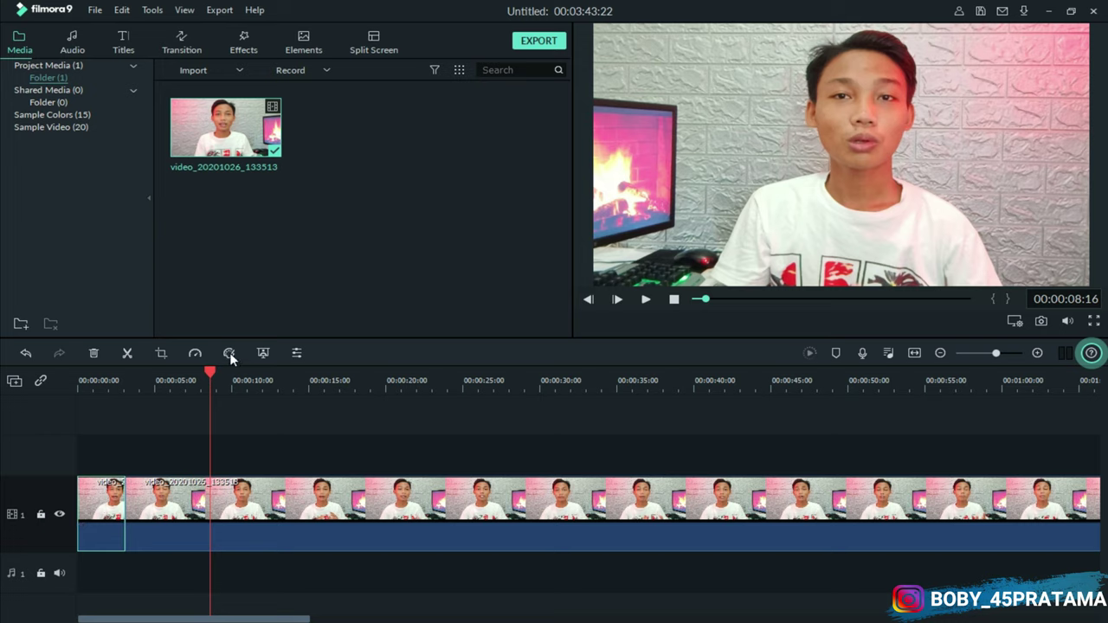
Step: Color-correct the long second segment with temperature -9.43, contrast -31, saturation -22 and brightness -13
double_click(103, 493)
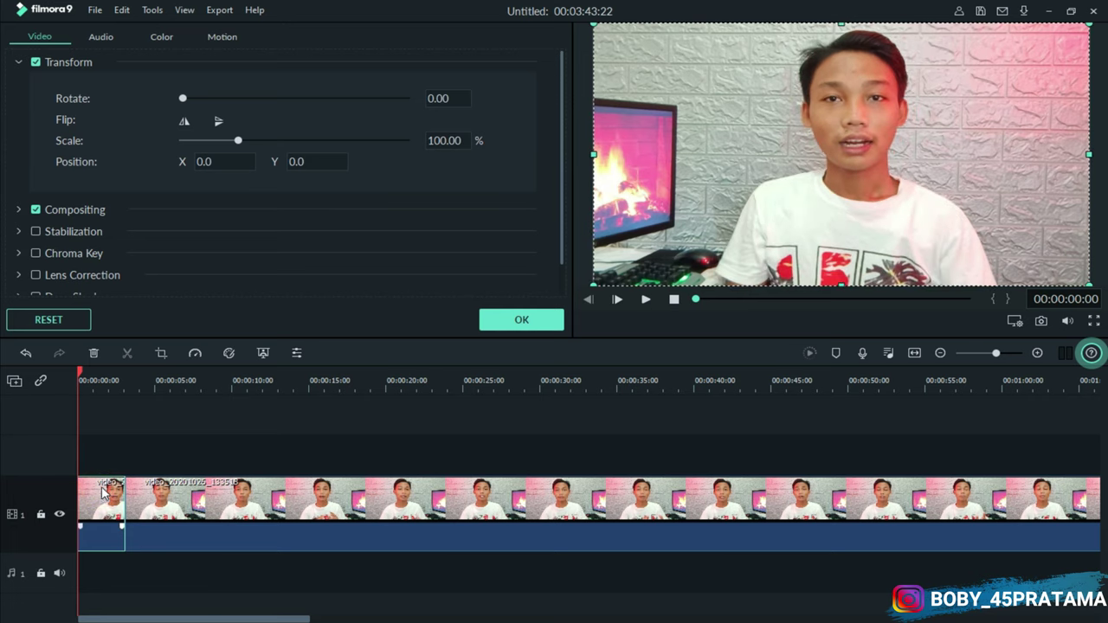
click(156, 39)
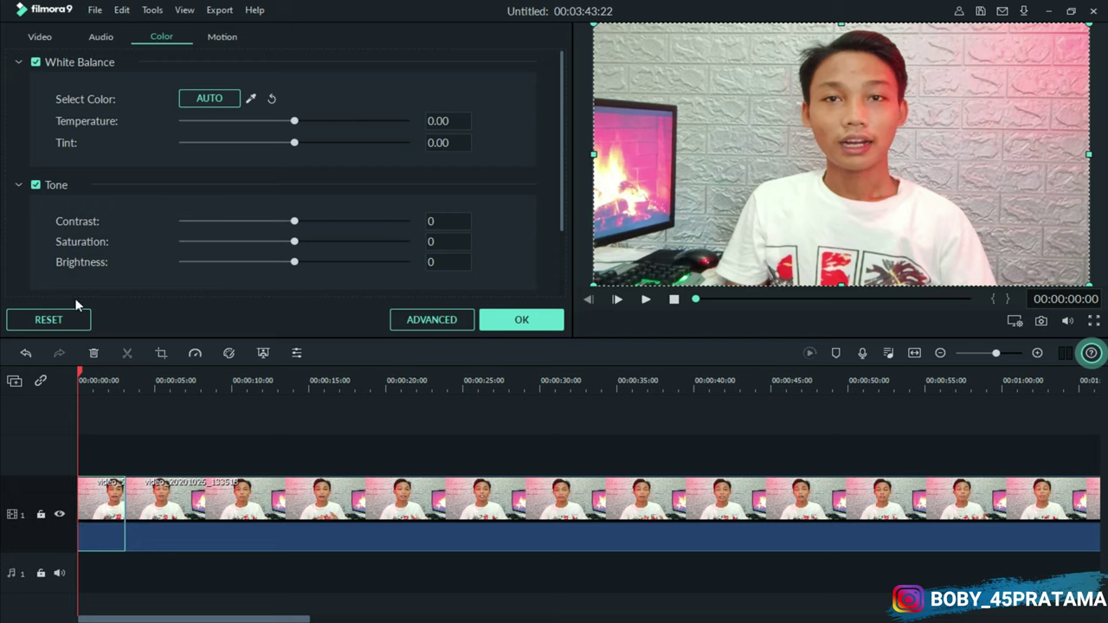
click(173, 513)
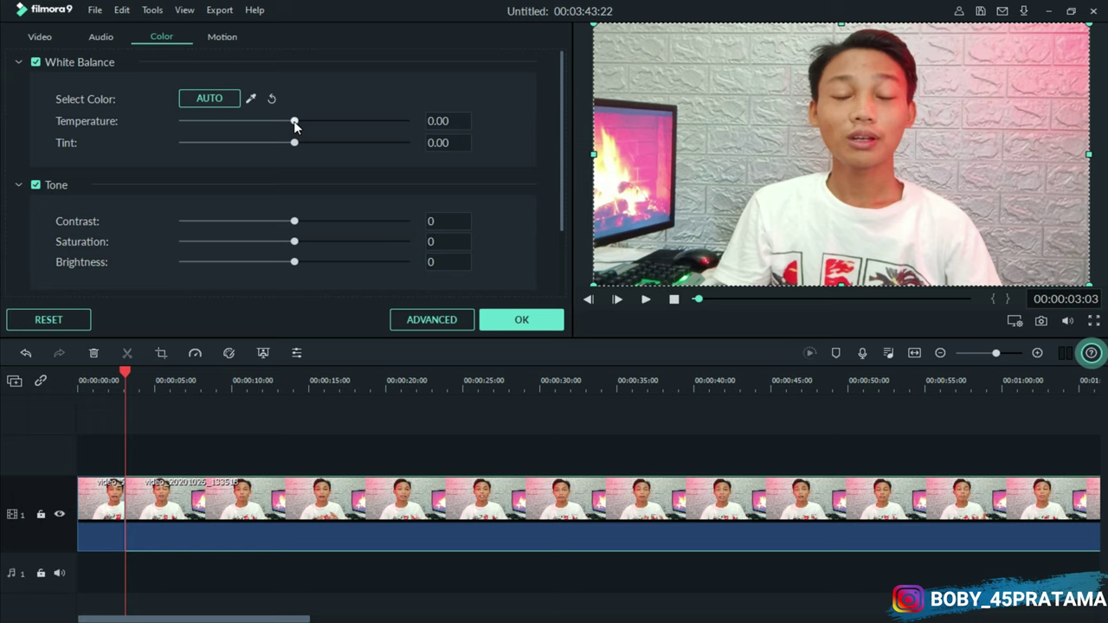
drag(295, 126, 247, 127)
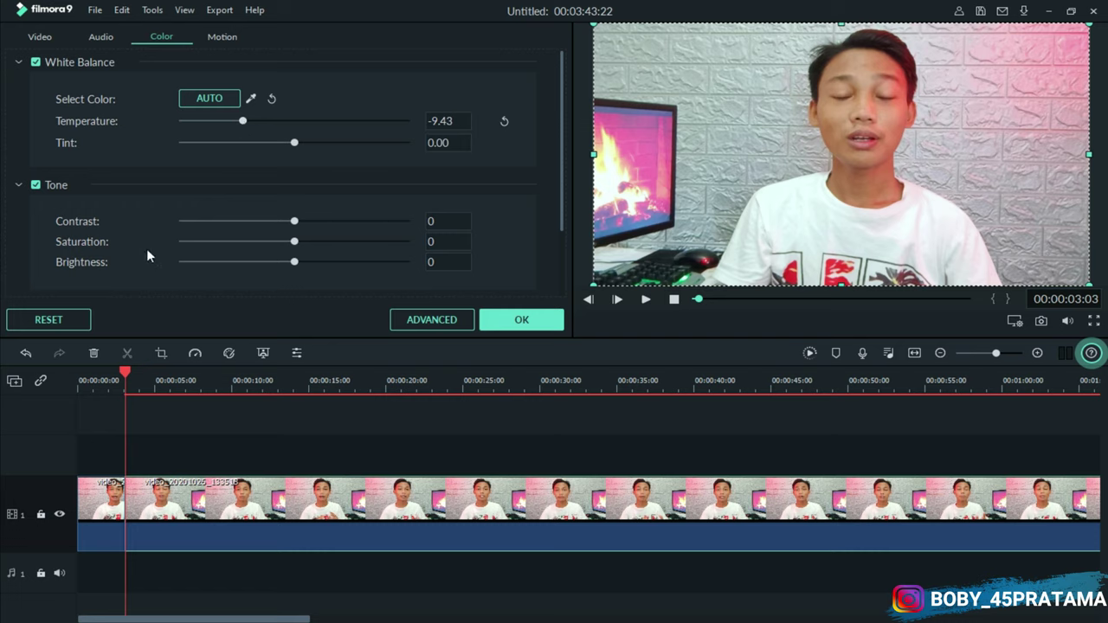
drag(297, 222, 282, 263)
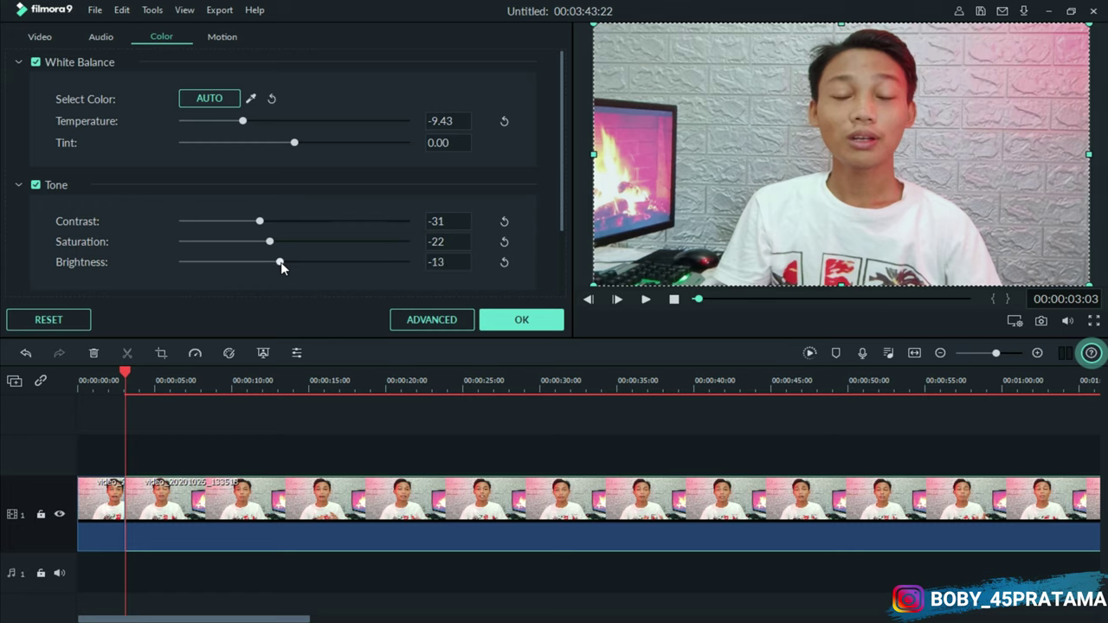
click(435, 319)
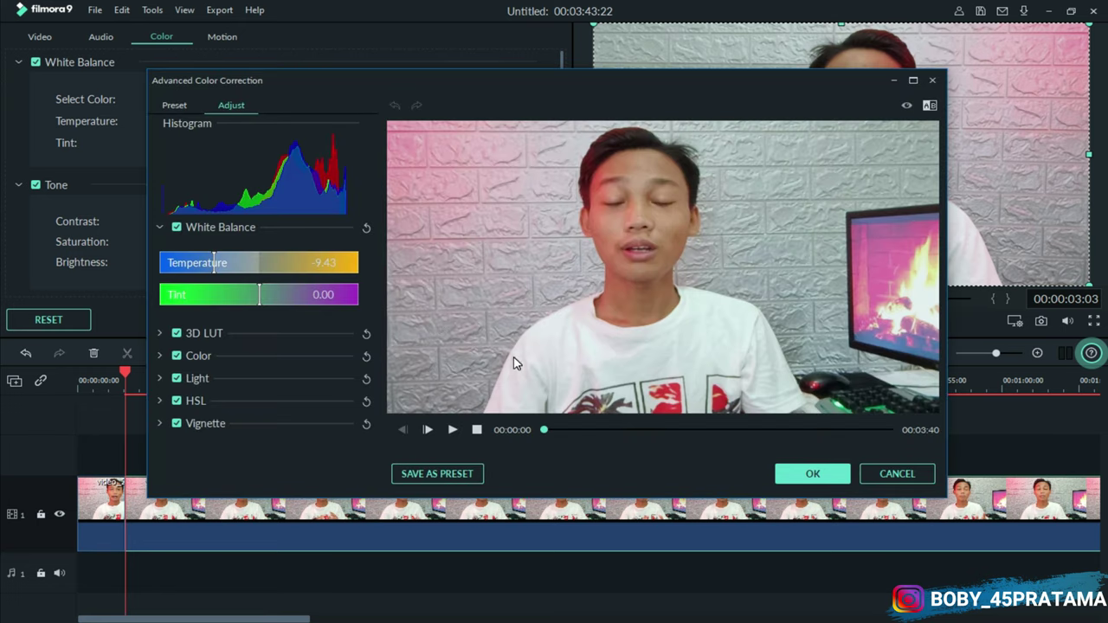
click(814, 476)
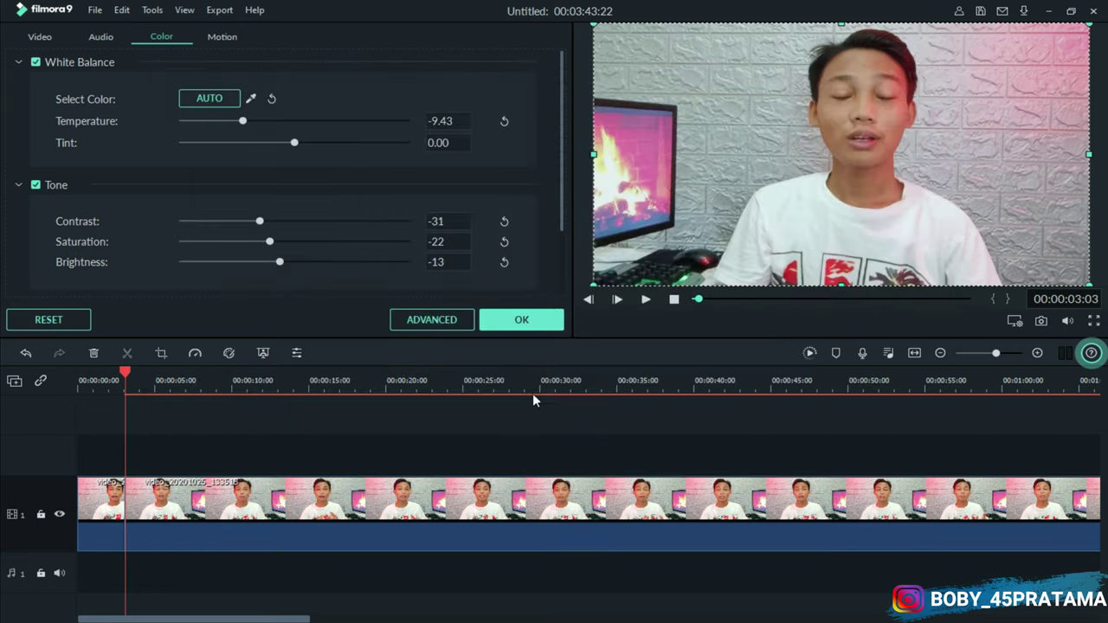
click(523, 324)
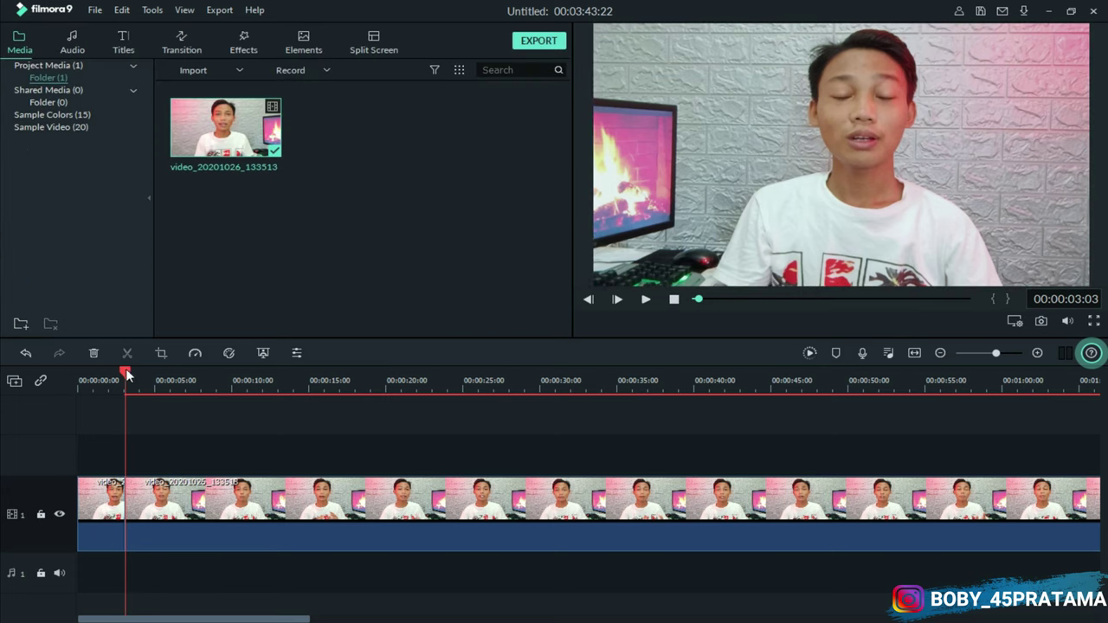
Step: Add the Erase Slide transition at the cut between the two segments and play it back
mouse_move(126, 374)
mouse_down()
mouse_move(139, 375)
mouse_move(81, 372)
mouse_move(146, 375)
mouse_move(112, 369)
mouse_move(133, 389)
mouse_move(110, 386)
mouse_up()
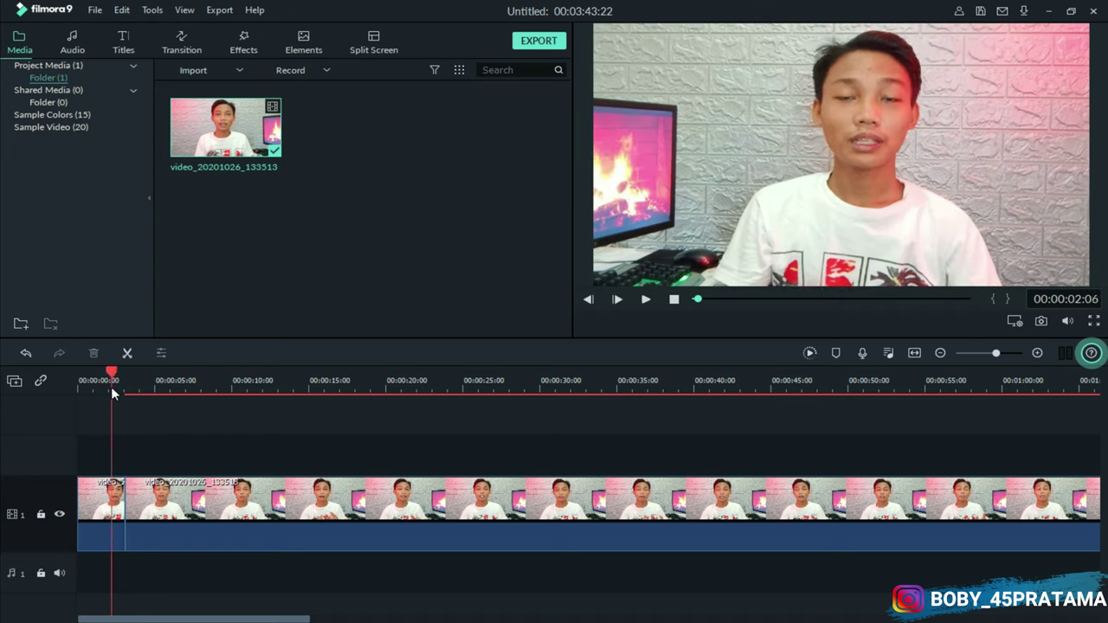
click(179, 41)
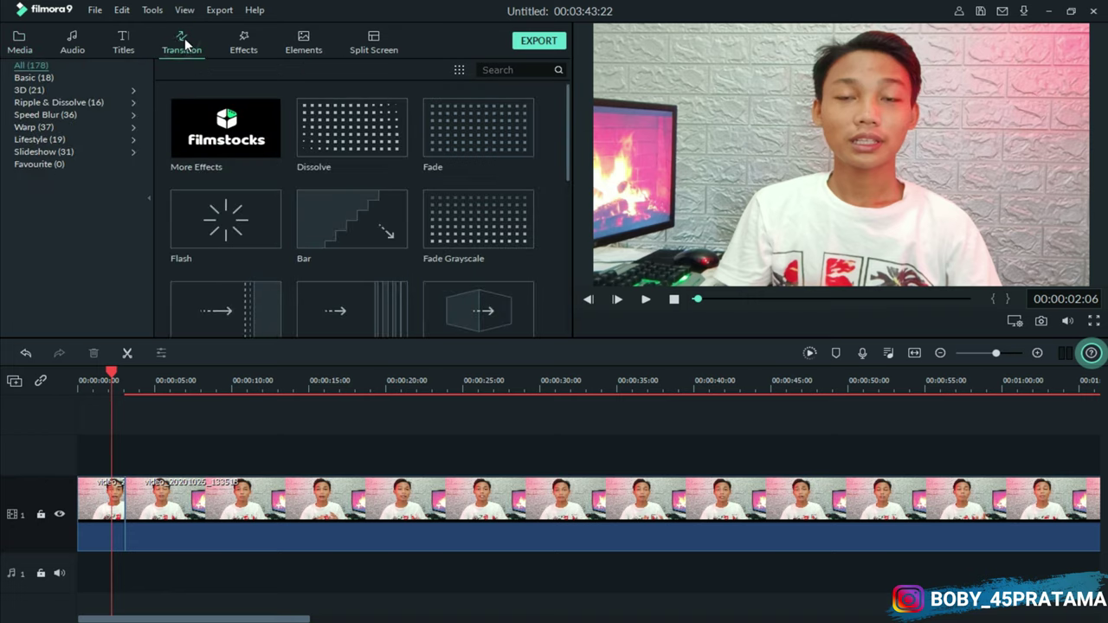
click(497, 68)
text(era)
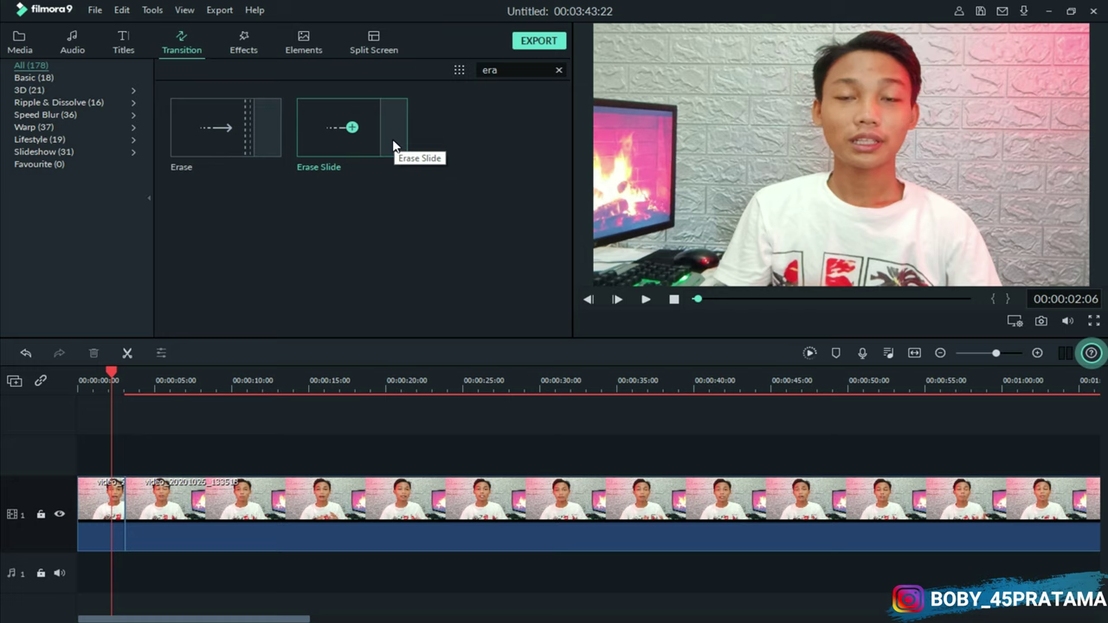
mouse_move(367, 138)
mouse_down()
mouse_move(179, 406)
mouse_move(139, 507)
mouse_move(91, 516)
mouse_move(113, 515)
mouse_up()
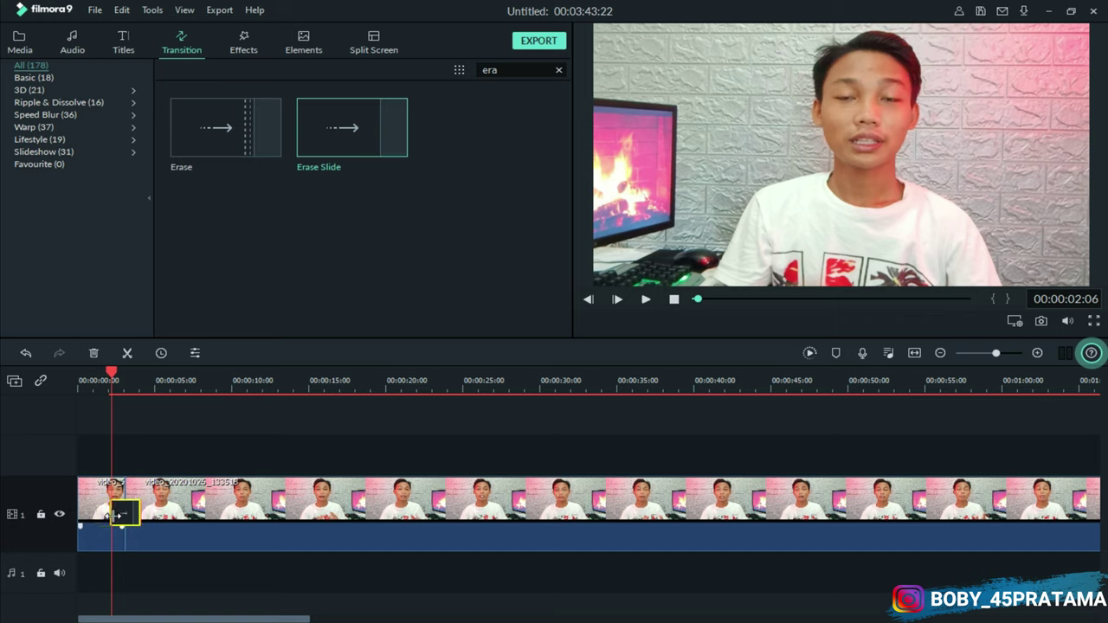
click(97, 389)
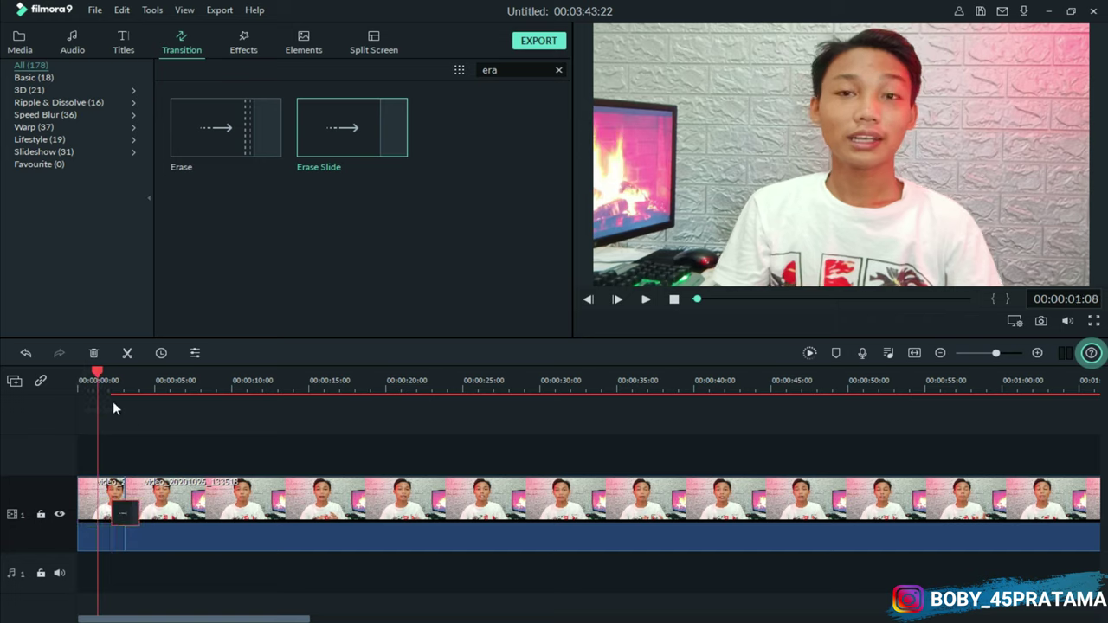
key(space)
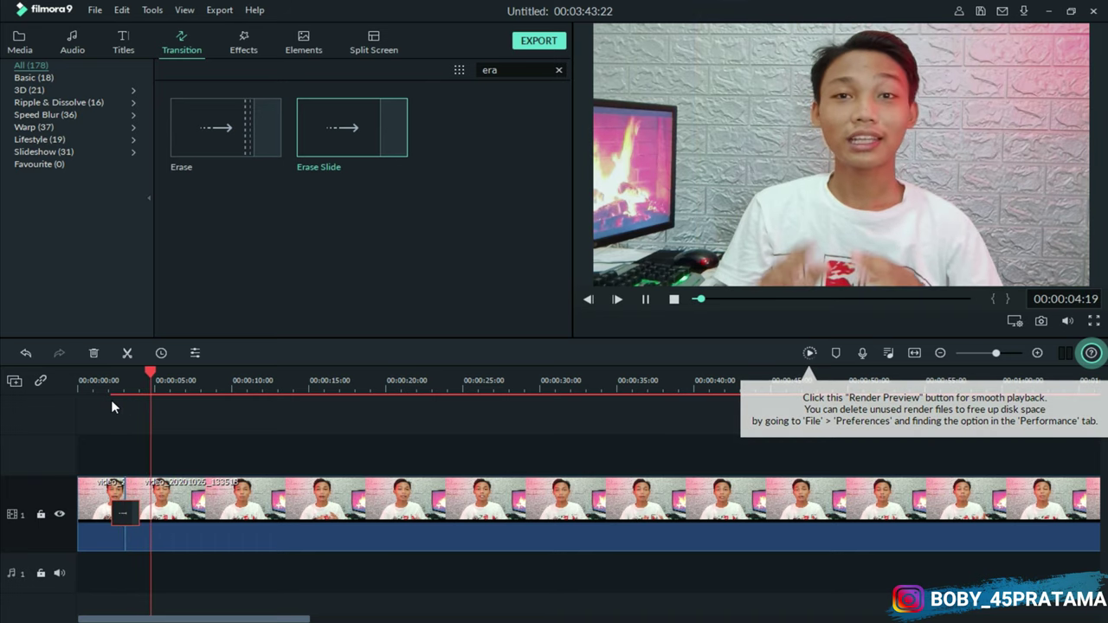
click(644, 301)
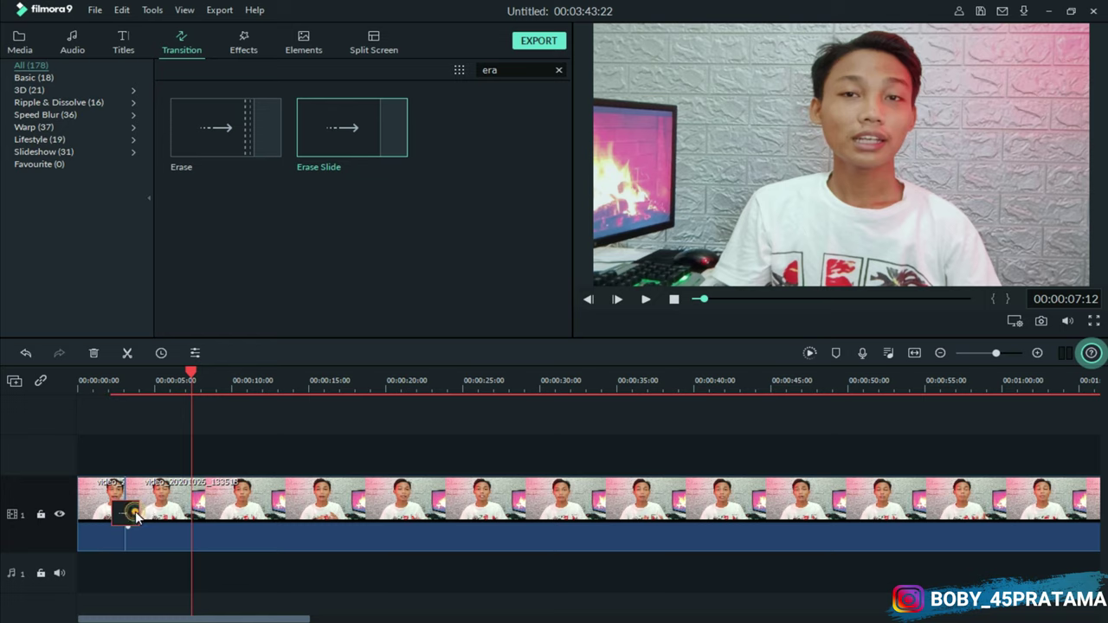
Step: Lengthen the Erase Slide transition to about 5 seconds and return the playhead to 00:00:01:18
drag(138, 512, 164, 512)
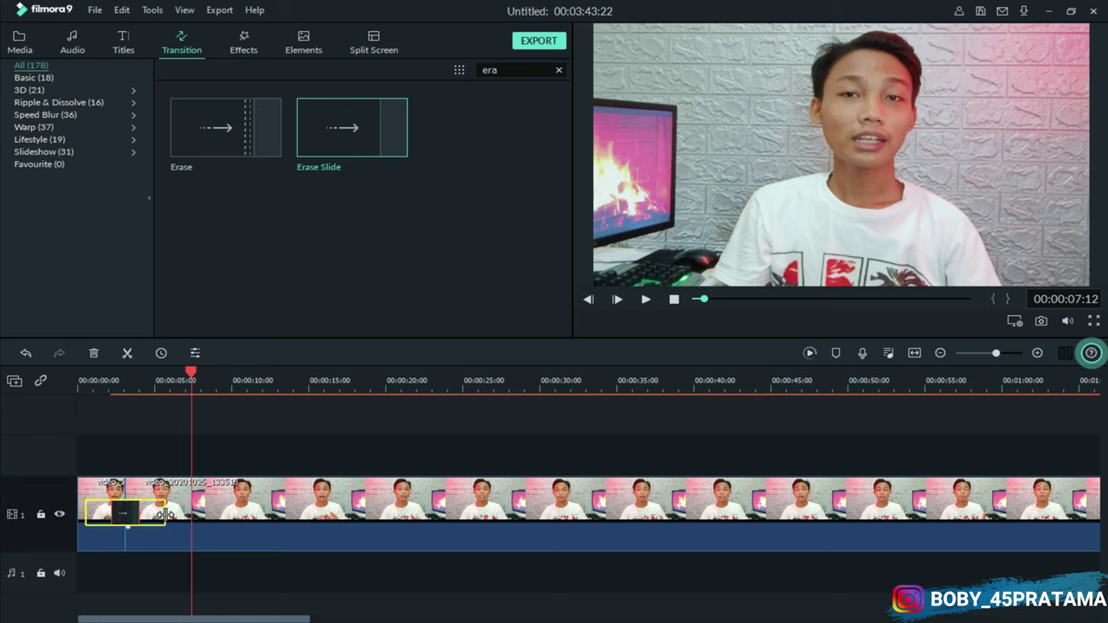
click(101, 385)
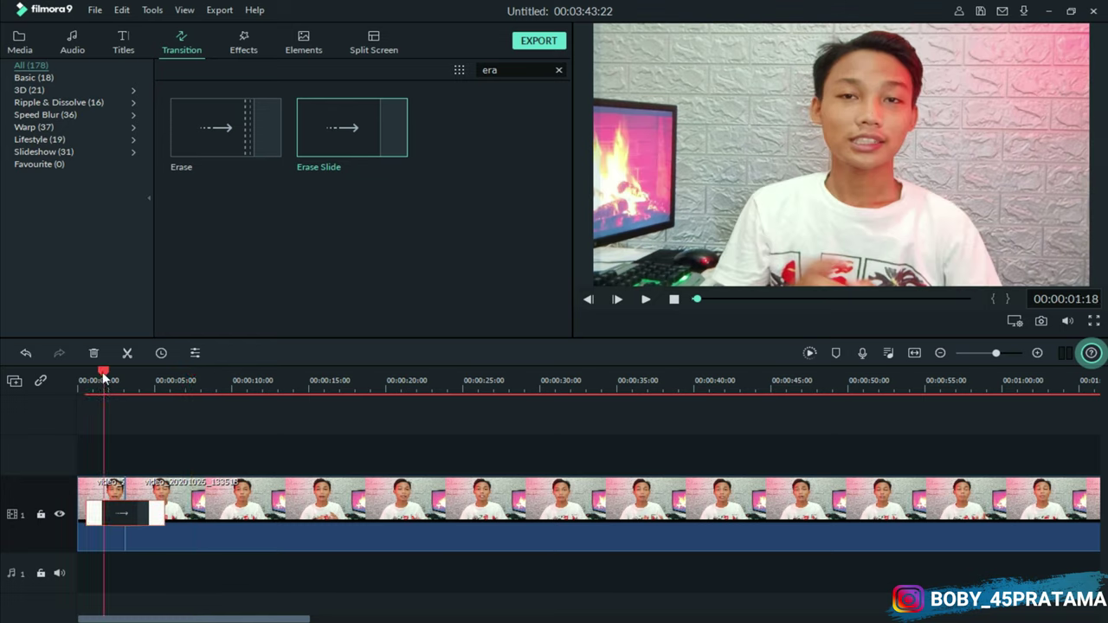
Step: Play the Erase Slide transition from the start of the timeline and pause once it has ended
drag(99, 381, 46, 379)
key(space)
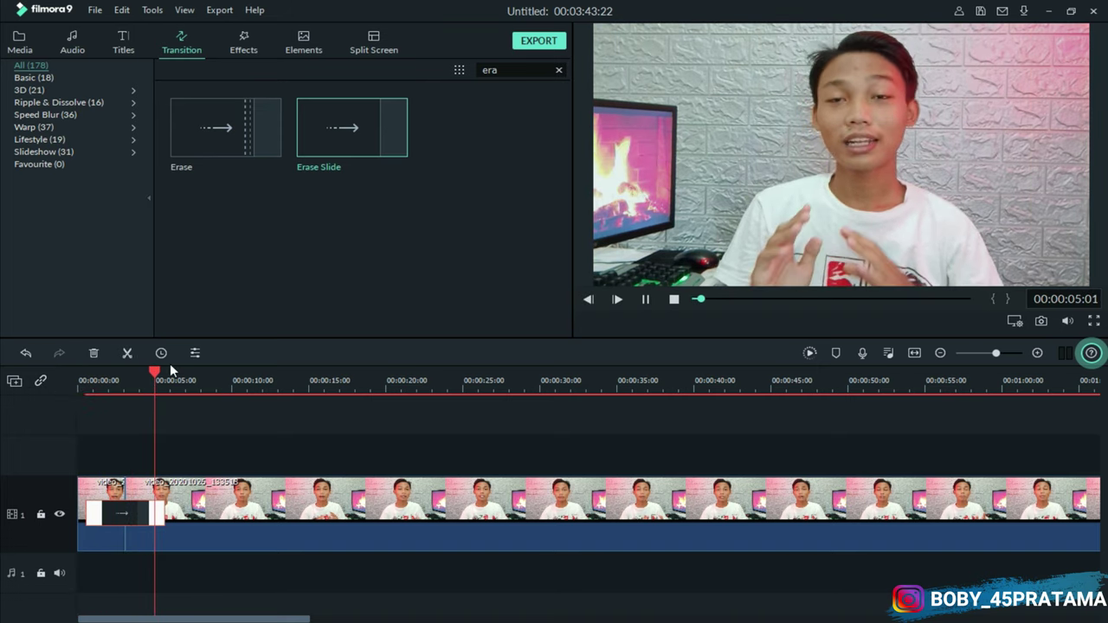
click(649, 300)
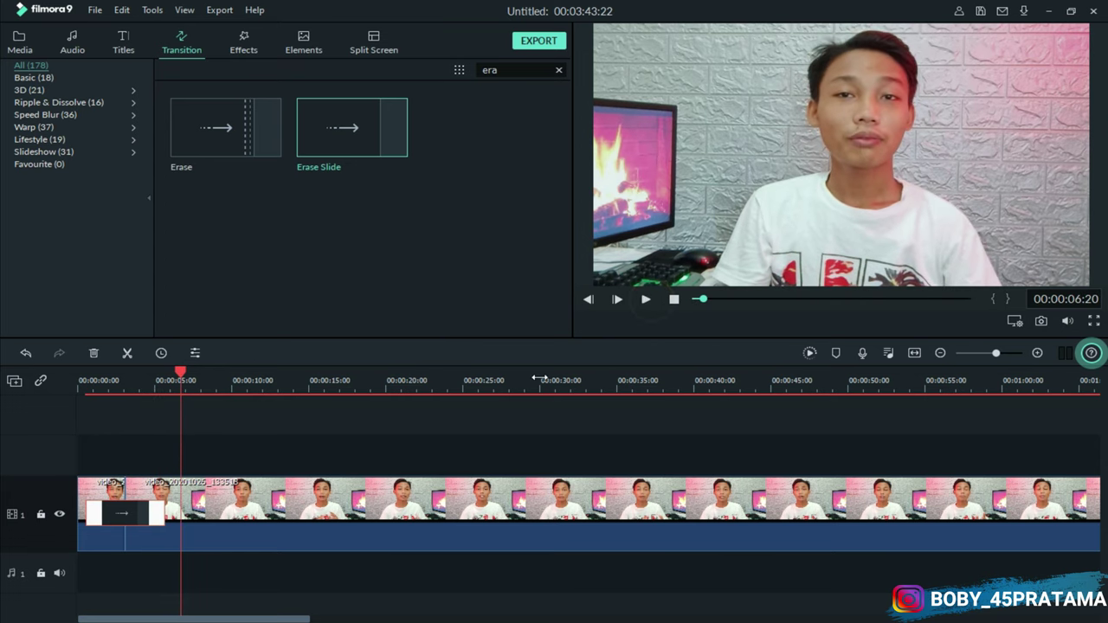
Step: Lengthen the Erase Slide transition to about 6 seconds, starting at the beginning of the clip, and play it back from the start
drag(163, 514, 174, 512)
click(79, 387)
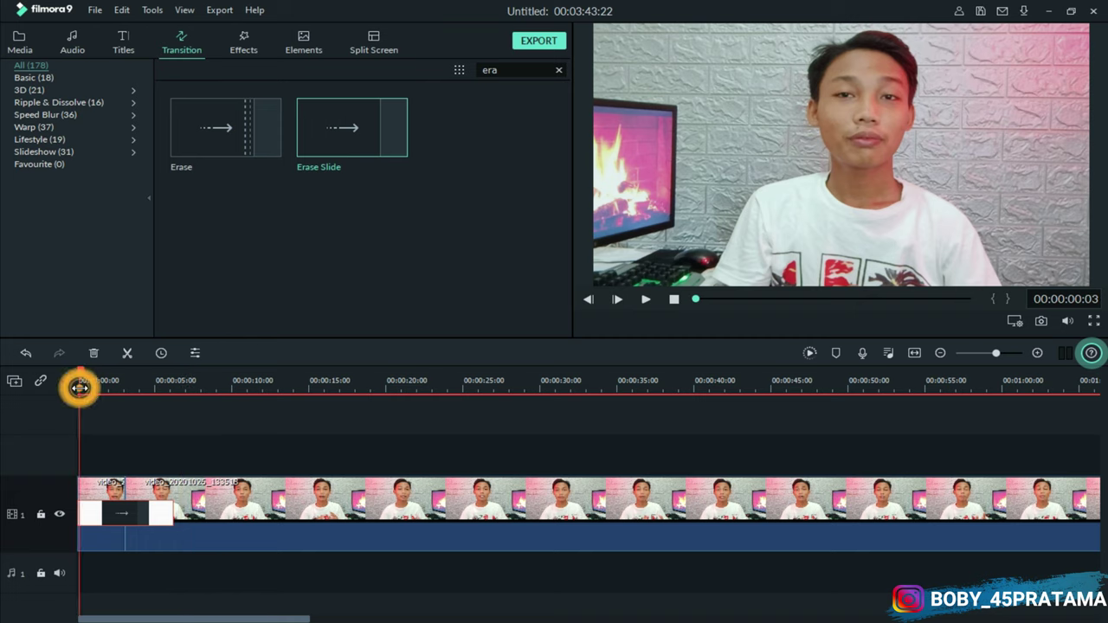
key(space)
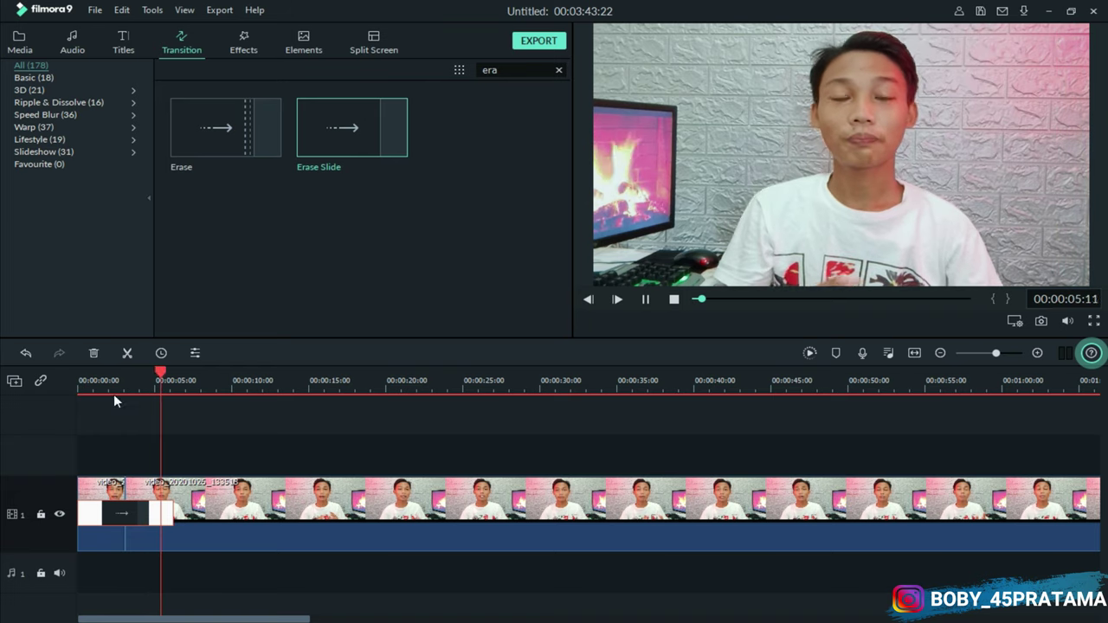
click(647, 300)
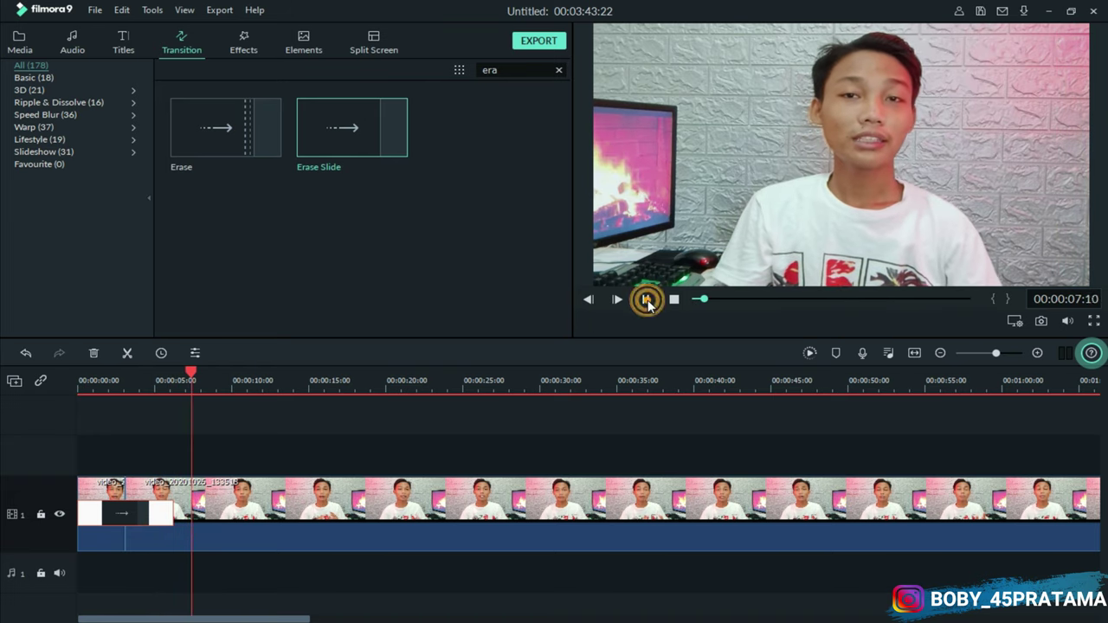
Step: Return to the project's imported media library
click(21, 45)
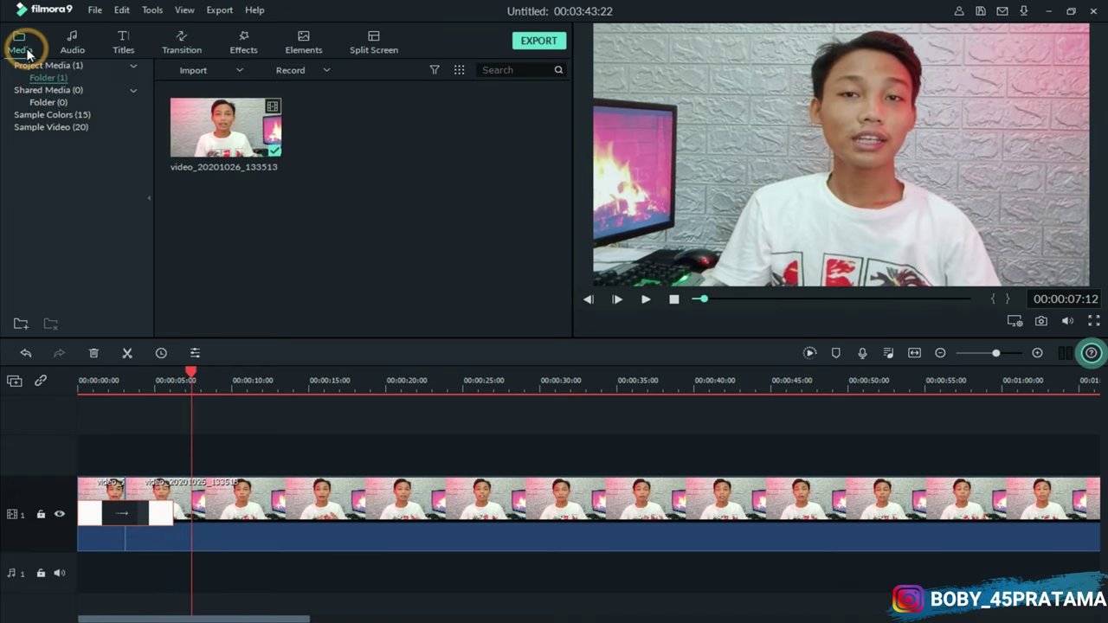